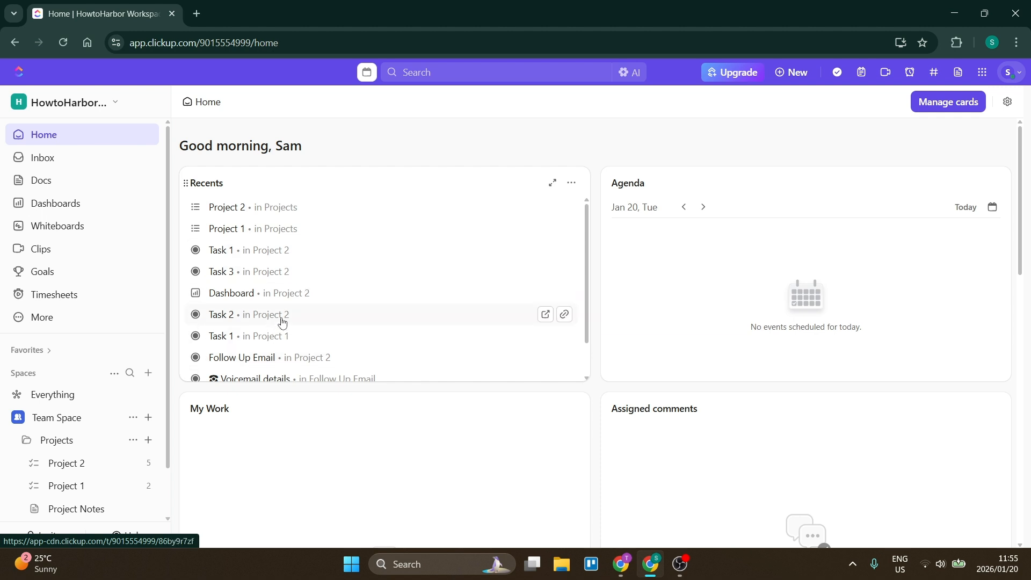
Create a new list named "Workflow Project" in the Projects folder, leaving its description empty.
click(78, 449)
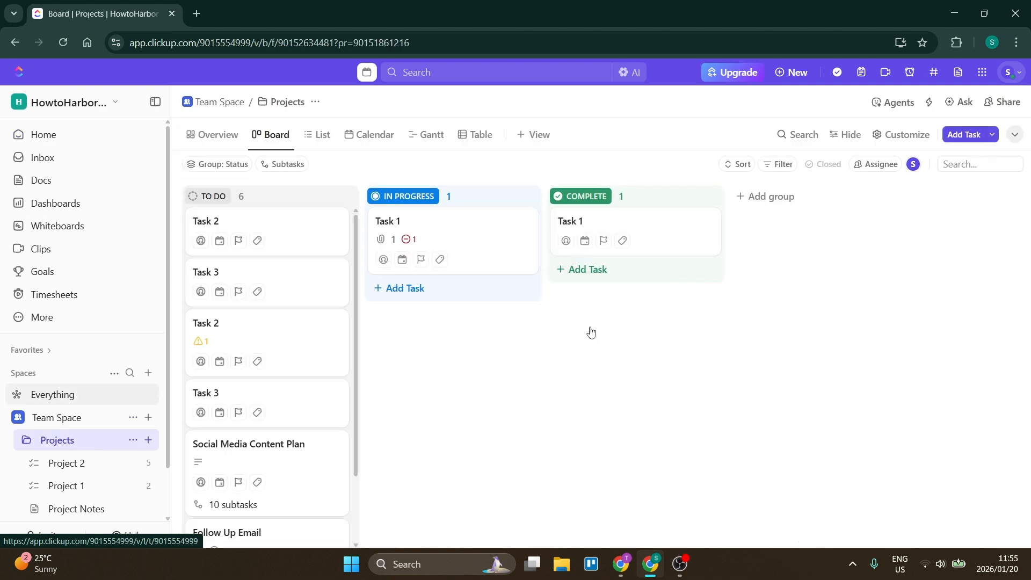
click(149, 443)
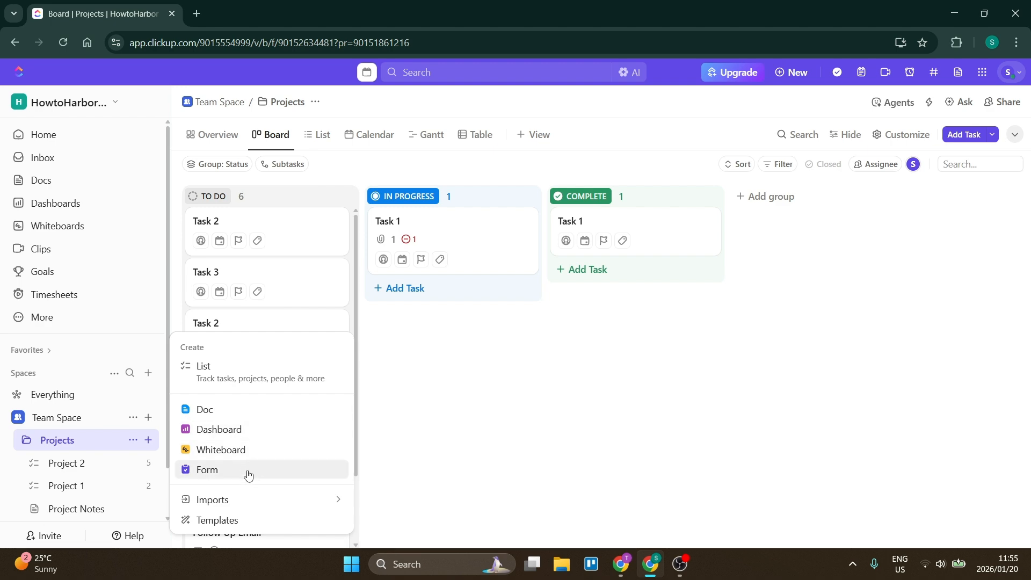
click(238, 377)
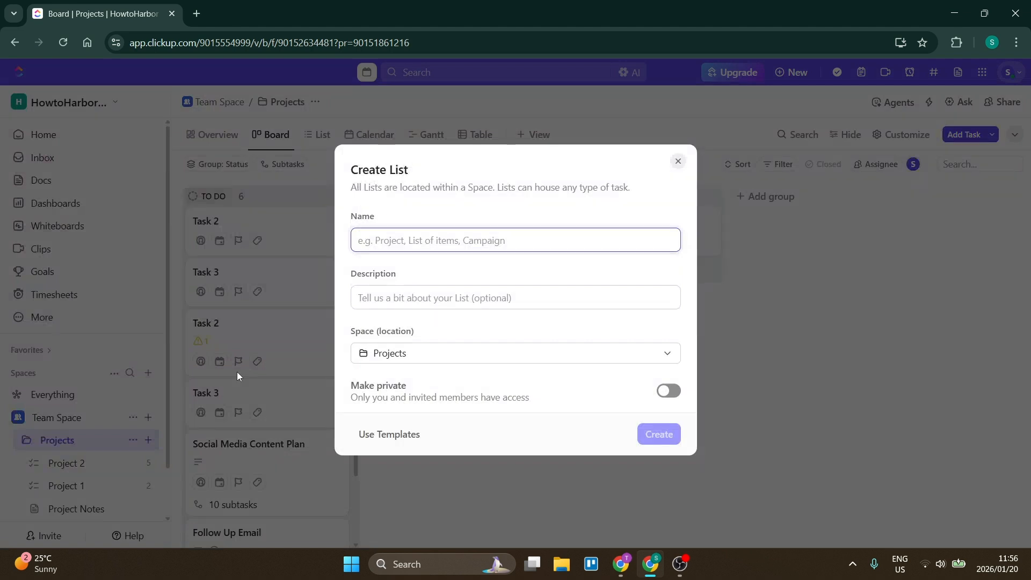
text(A)
key(BackSpace)
text(W)
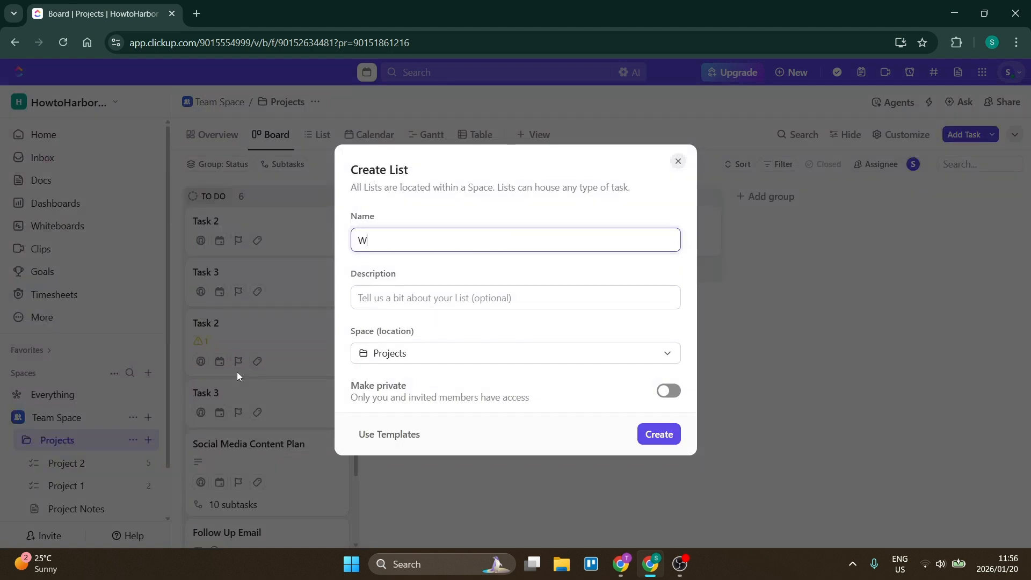
text(orkflow Project)
click(468, 298)
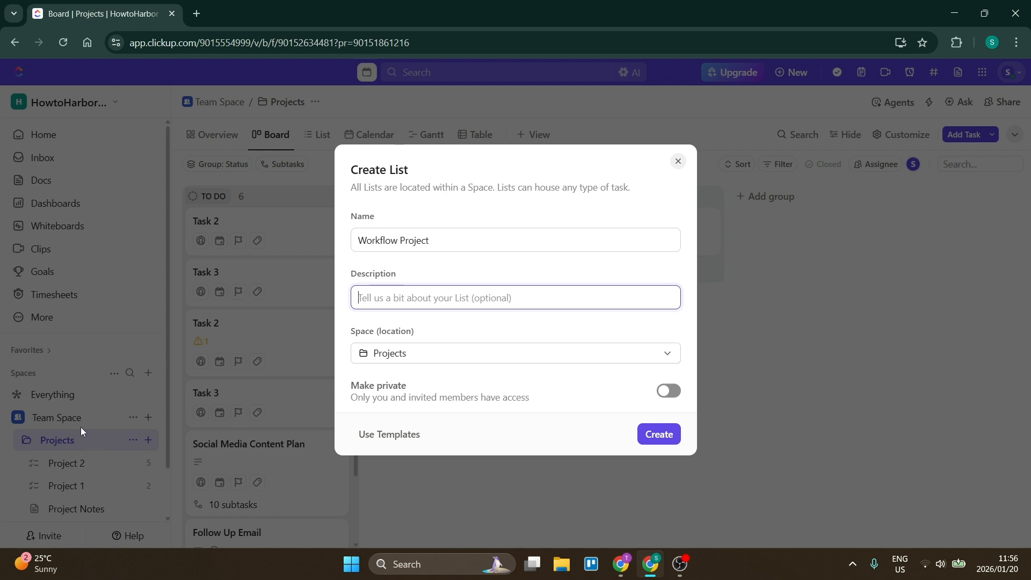
click(658, 435)
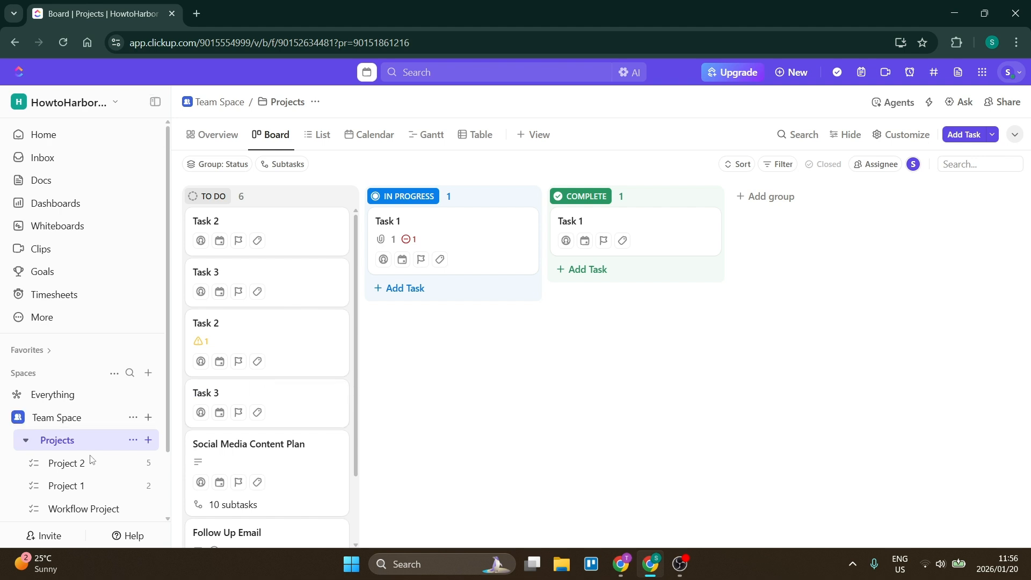
Open the Workflow Project list, going back from the unavailable page to reach it.
click(72, 517)
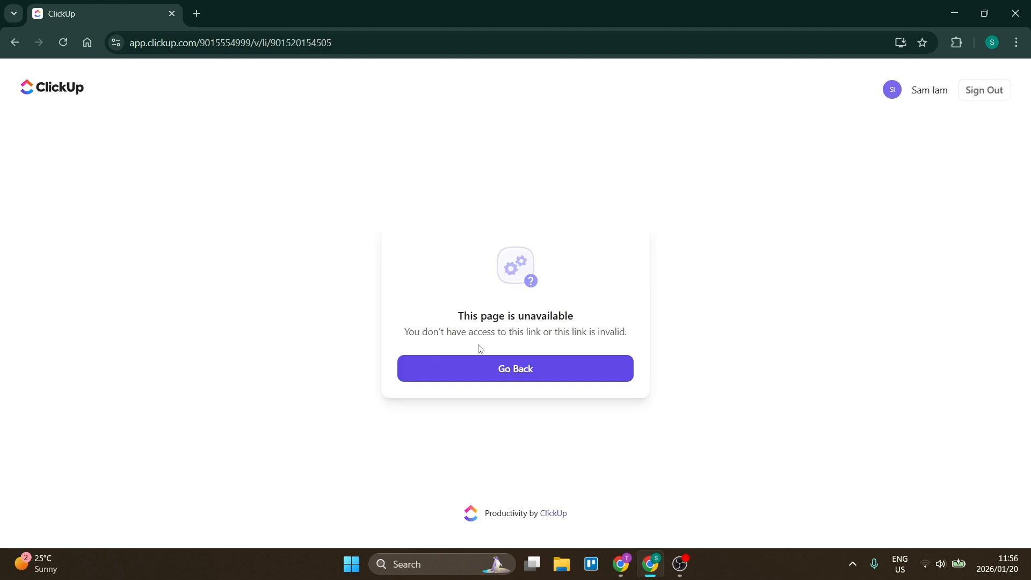
click(490, 367)
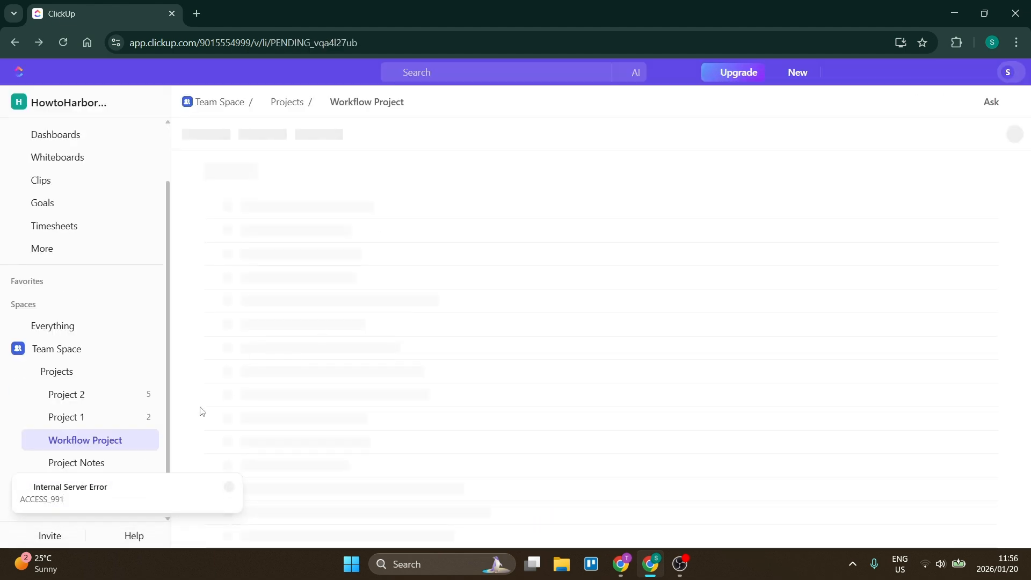
click(486, 369)
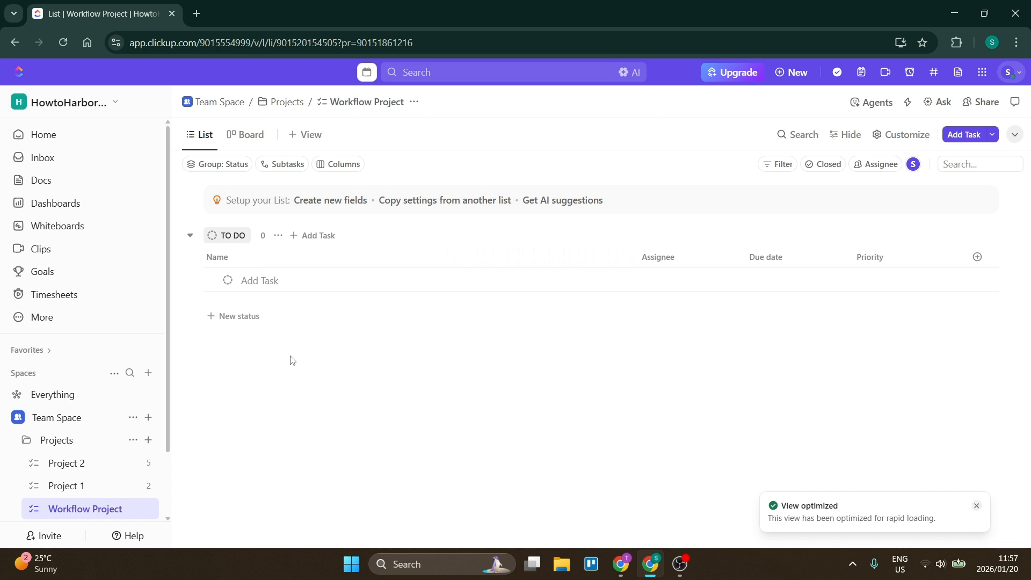
Add a Timeline view to the Workflow Project list, keeping its default name and settings.
click(306, 138)
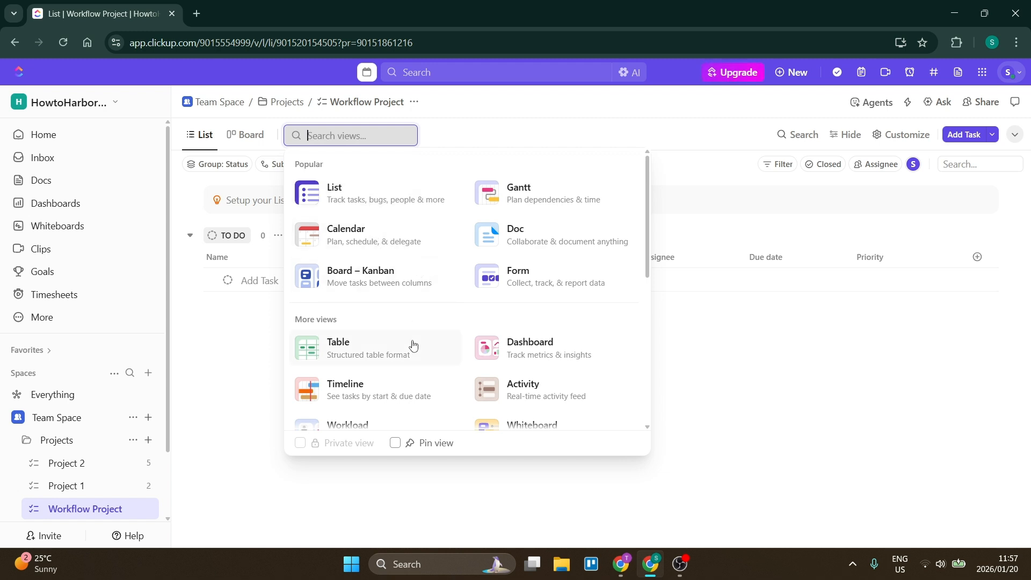
click(365, 391)
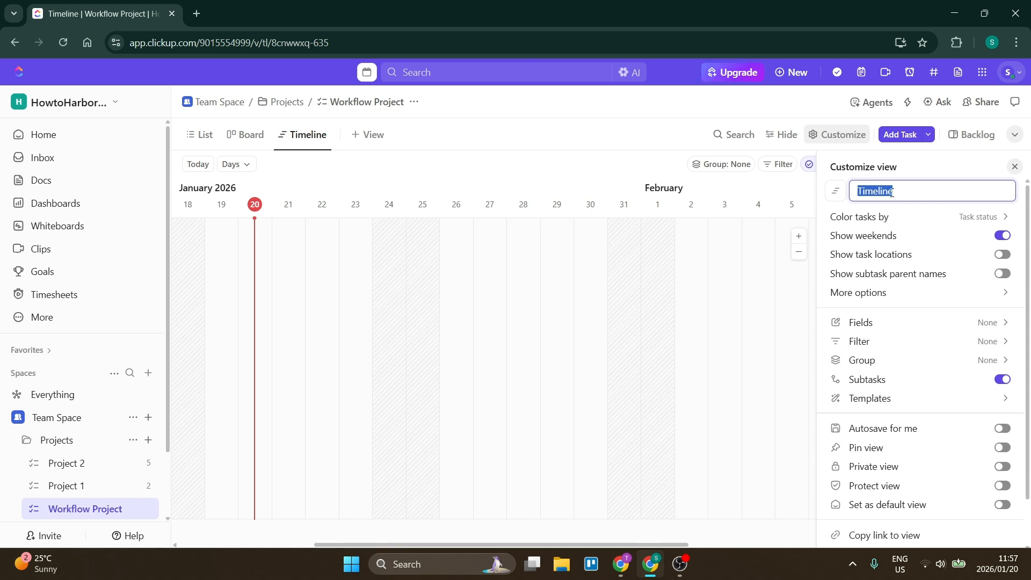
click(1015, 167)
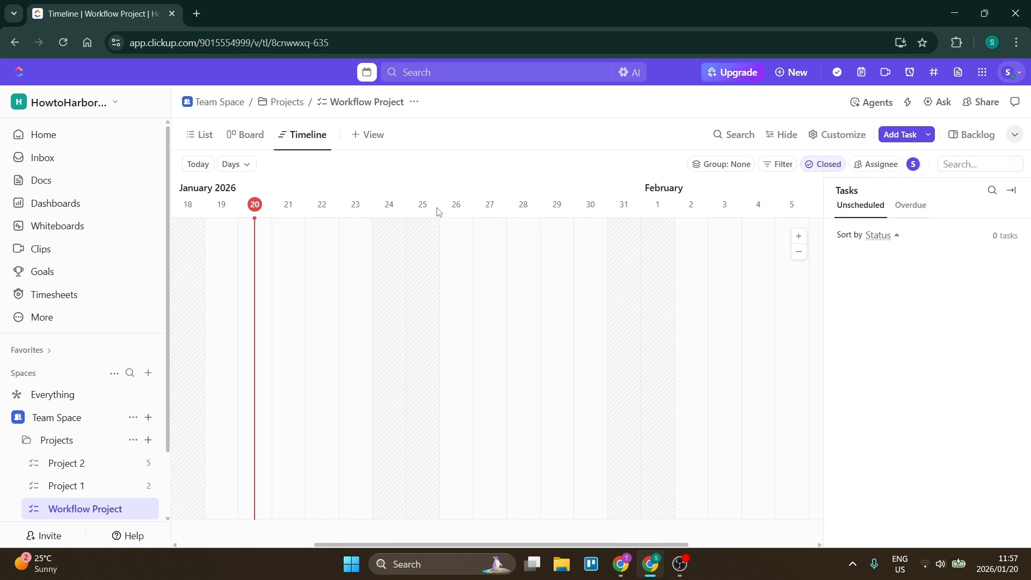
Create a task named "Production" on January 20 in the timeline.
click(255, 238)
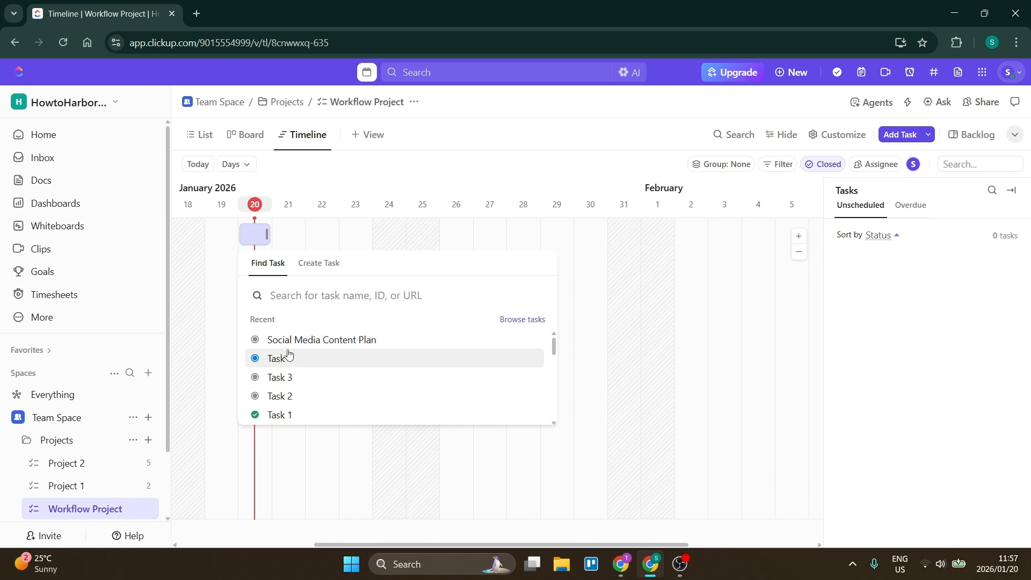
click(325, 271)
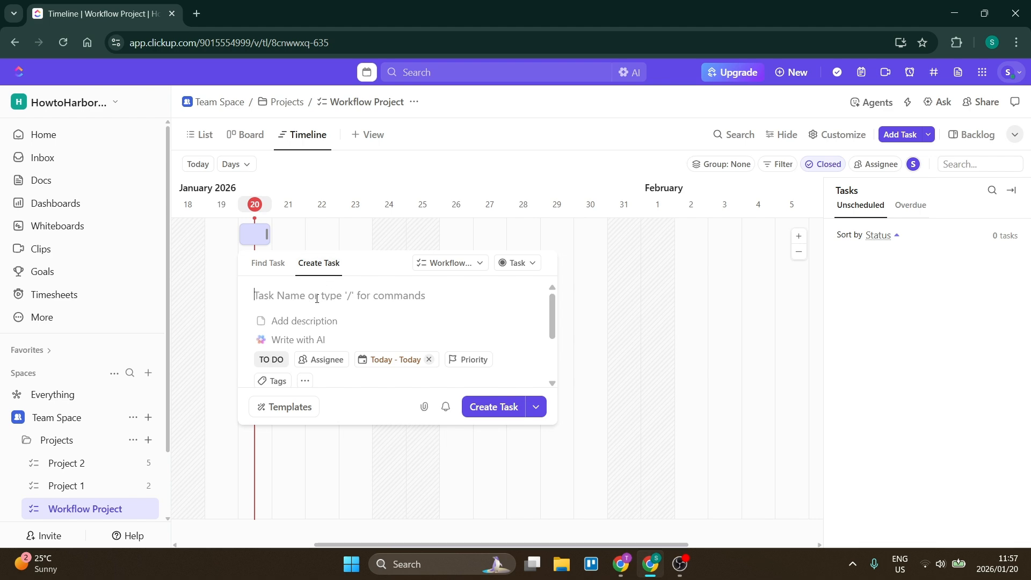
text(Production)
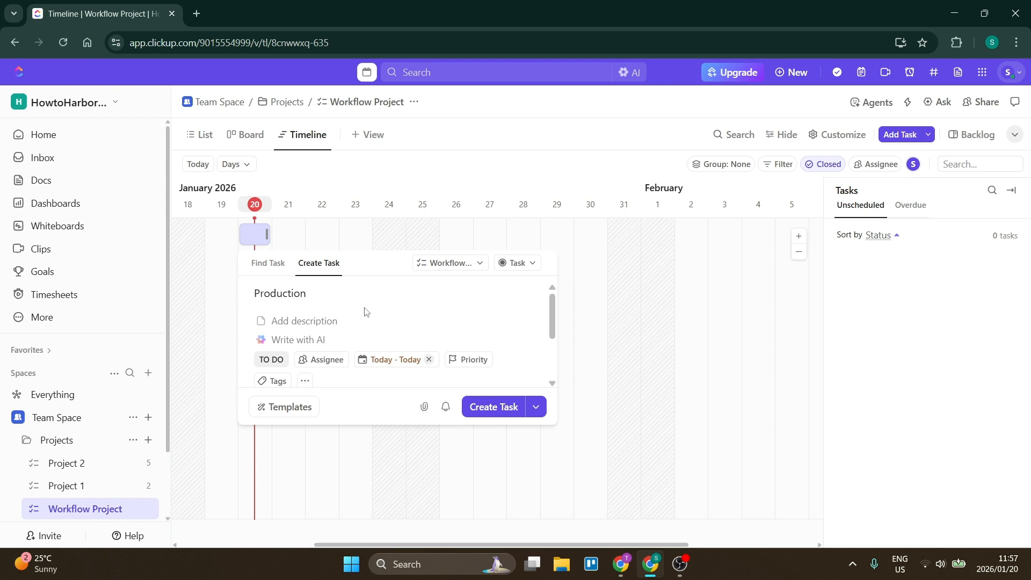
click(478, 406)
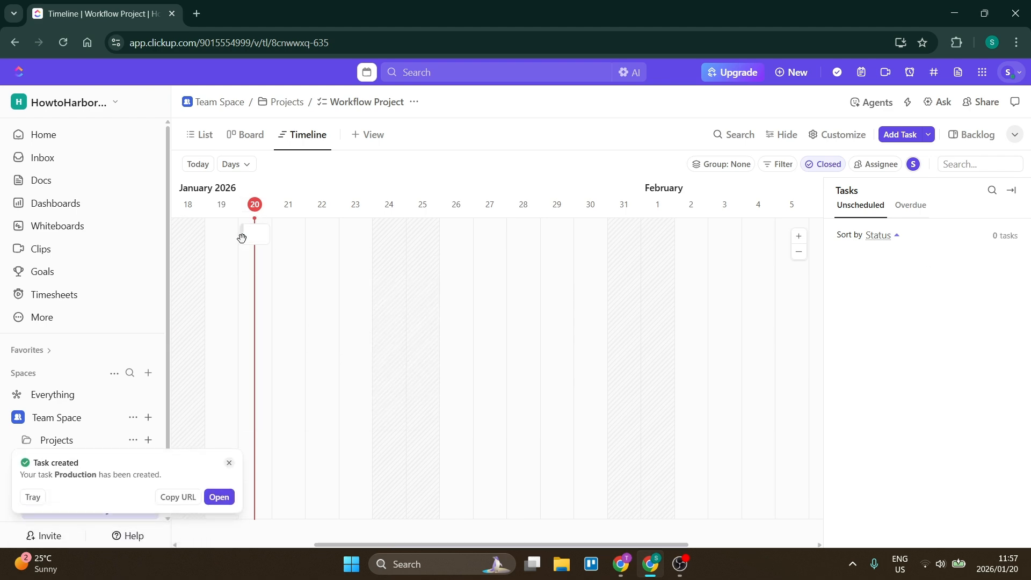
mouse_move(257, 236)
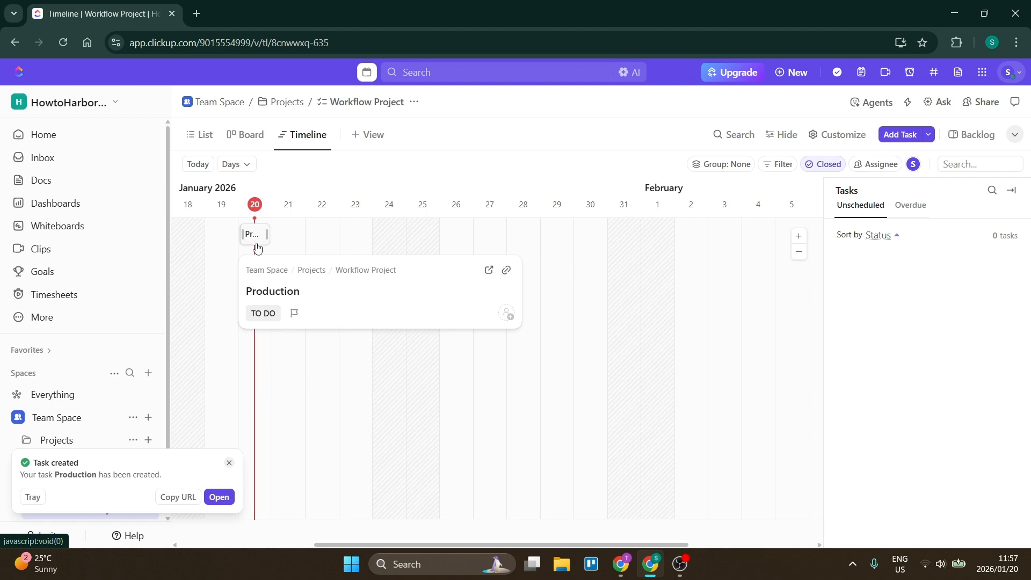
Create a task named "Marketing" on January 24 in the timeline.
click(386, 230)
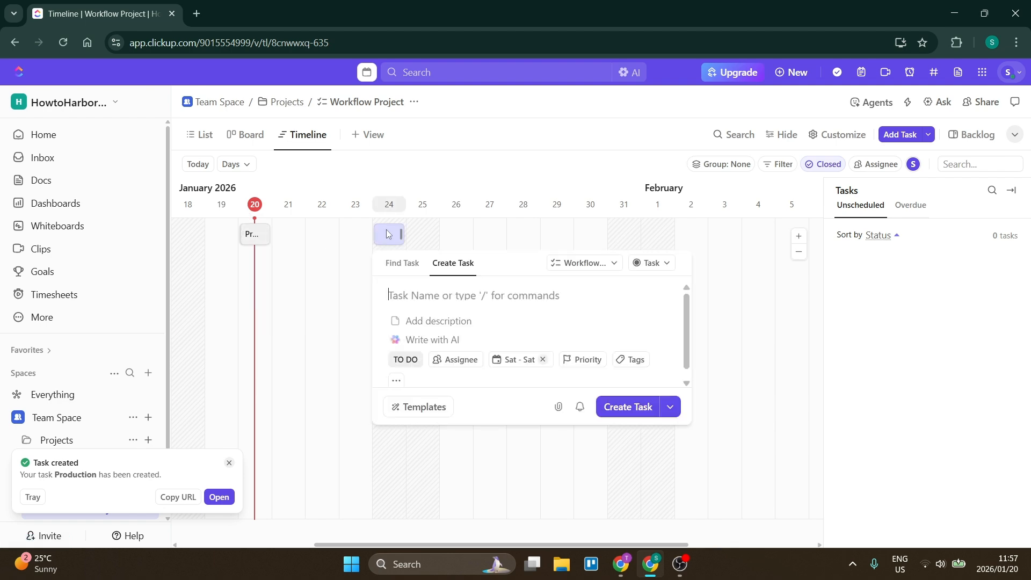
click(437, 294)
text(Marketing)
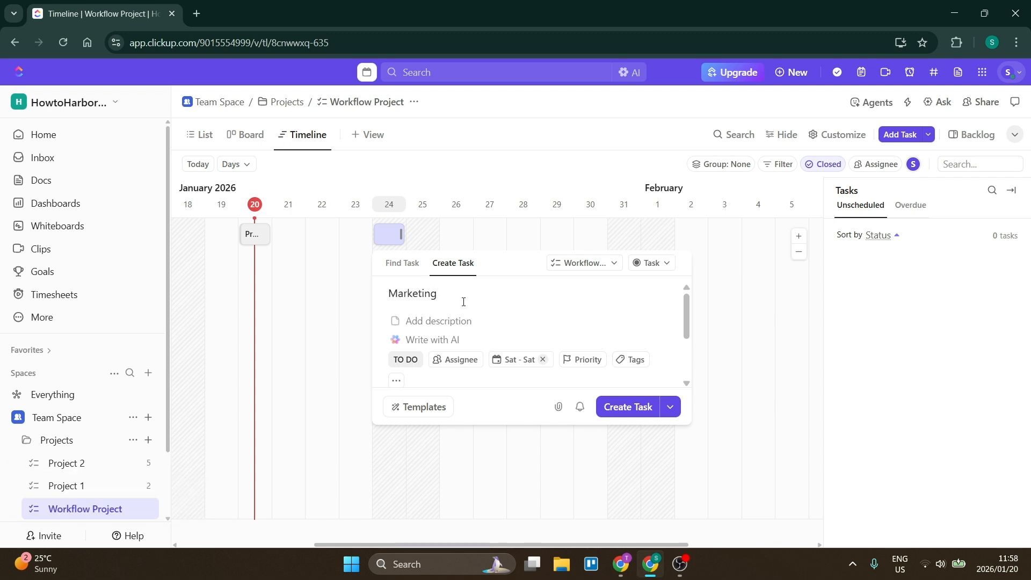
key(Return)
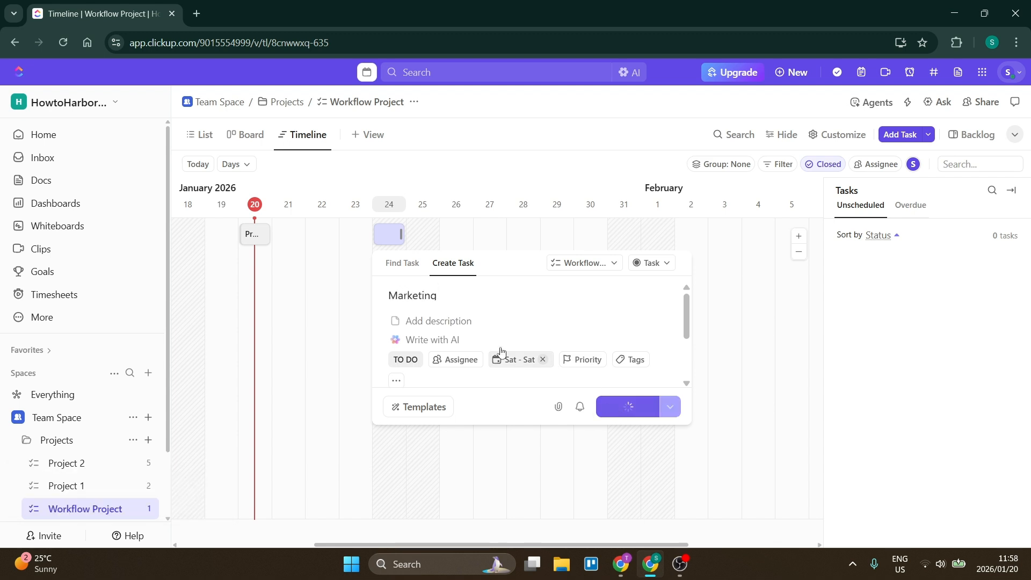
click(394, 239)
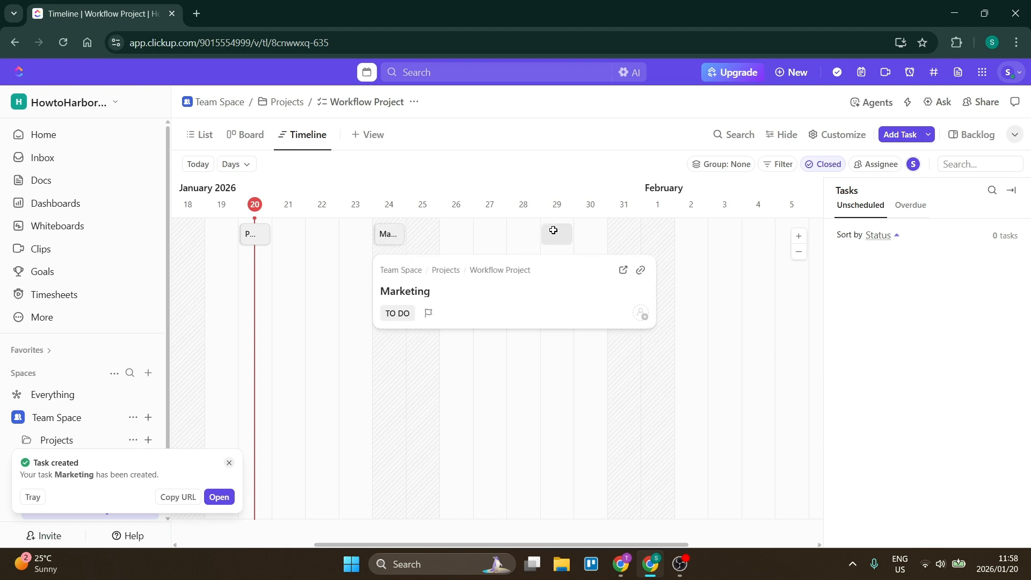
Create a task named "Launch!!!!" on January 30 in the timeline.
click(589, 236)
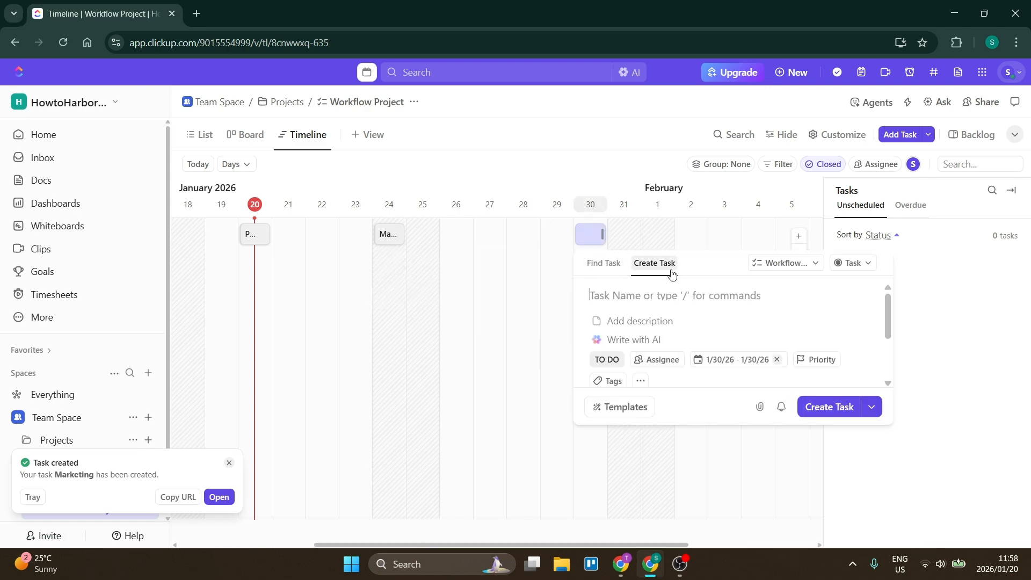
text(Launch!!!!)
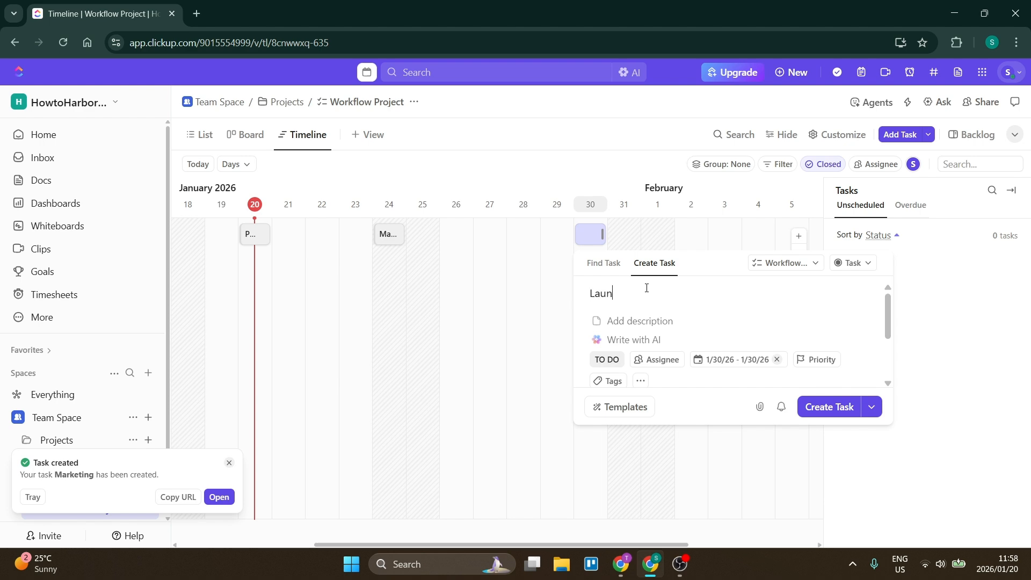
click(821, 404)
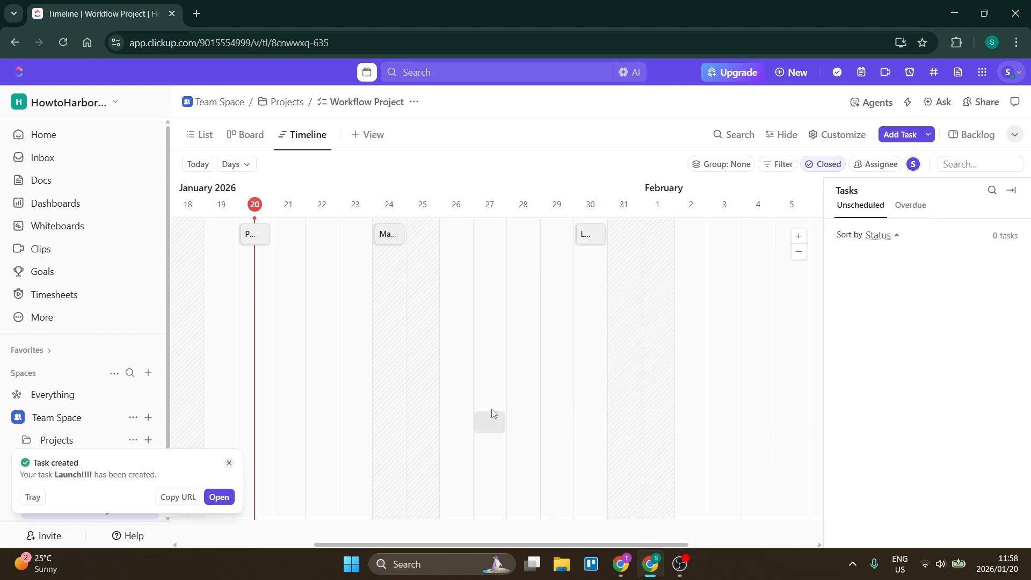
In the list's Board view, rename the To Do status to "Not Started Yet" and apply it to the entire Space.
click(253, 139)
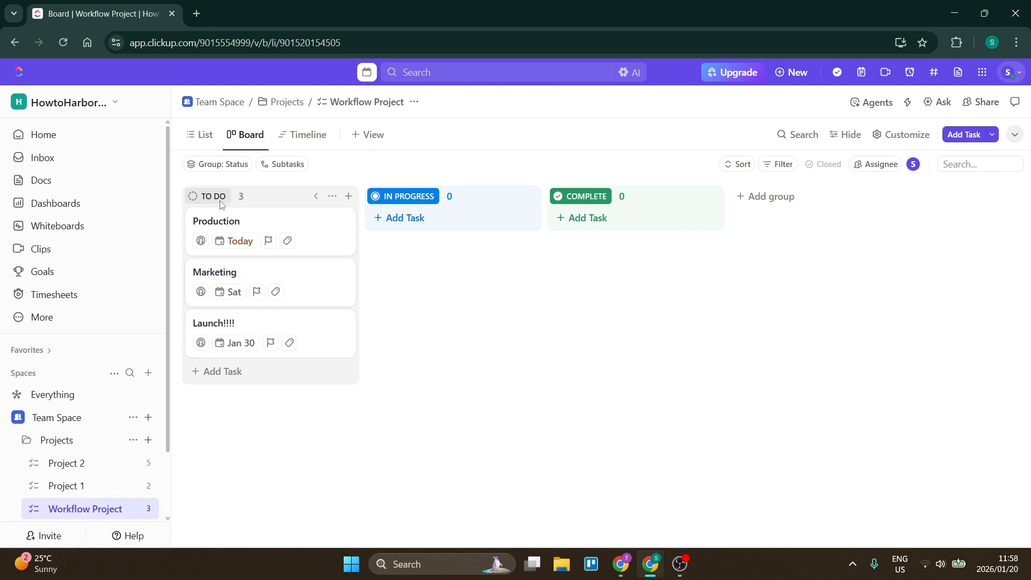
click(332, 197)
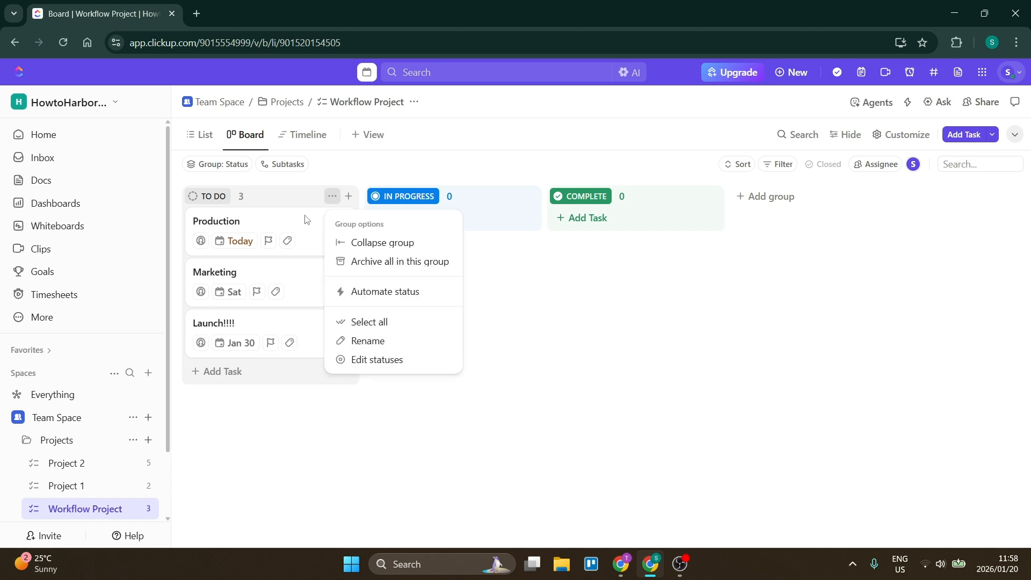
click(370, 340)
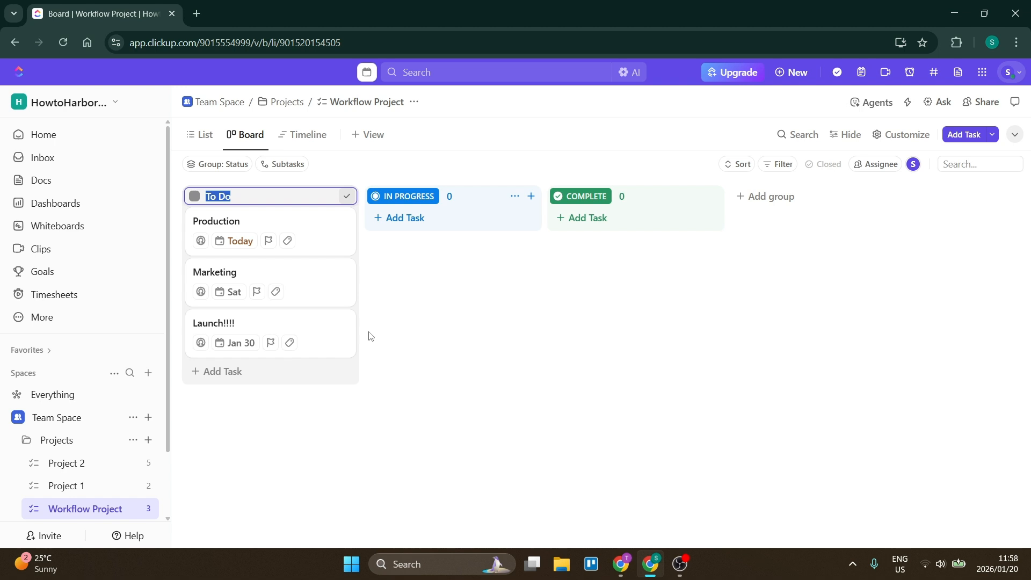
text(Not Started Yet)
click(347, 196)
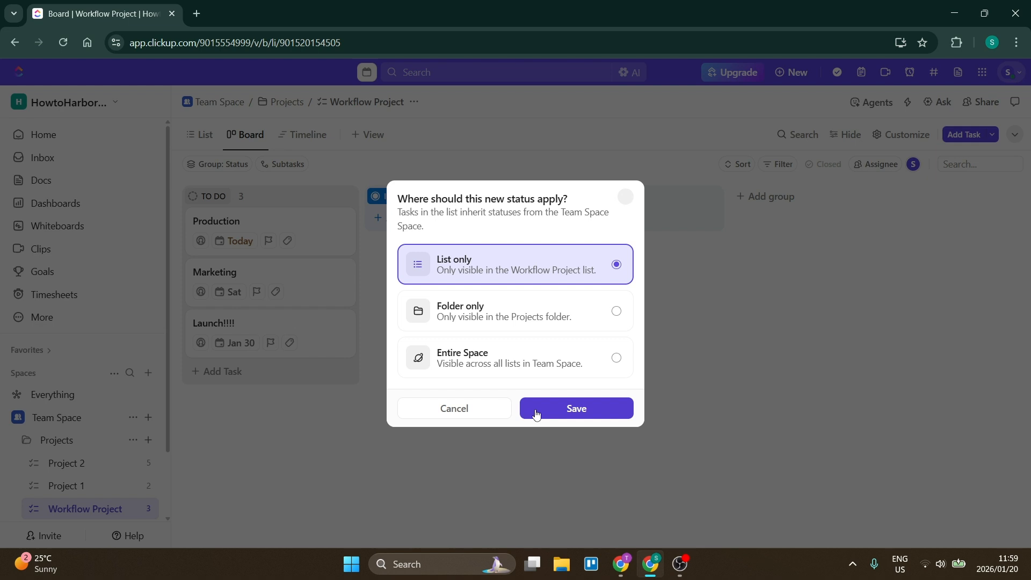
click(616, 357)
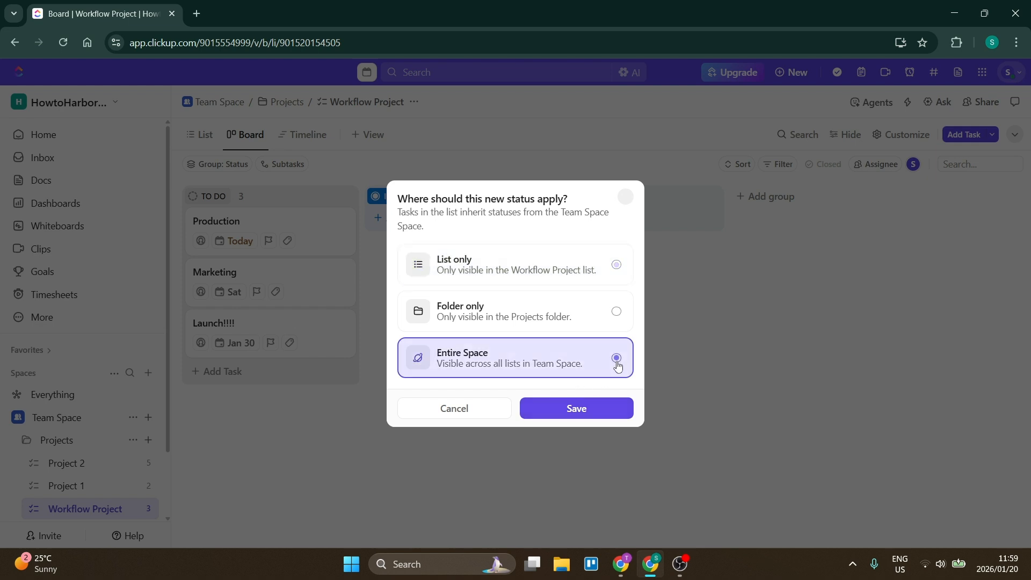
click(559, 411)
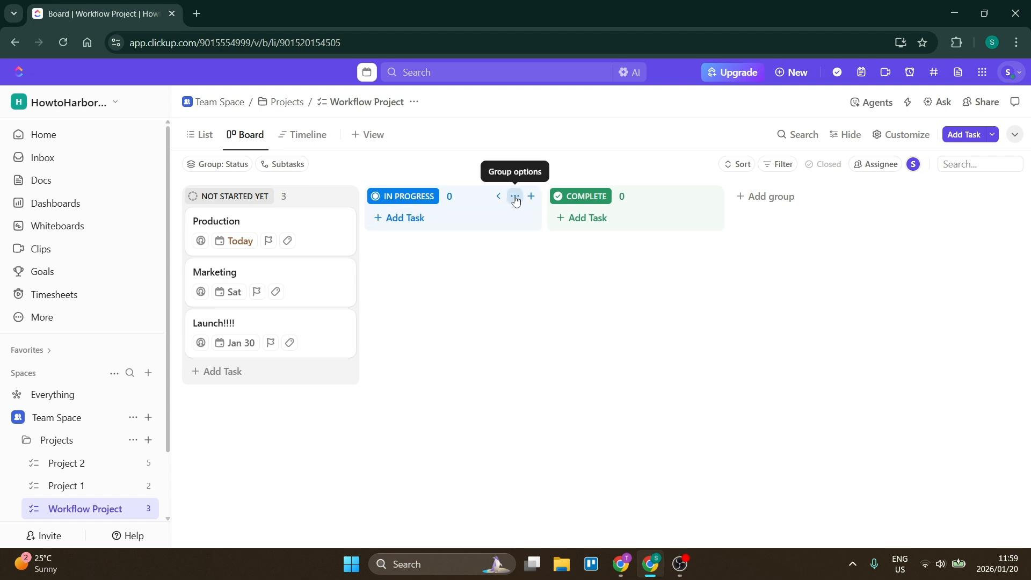
Rename the In Progress status to "Started" and apply it to the entire Space.
click(515, 197)
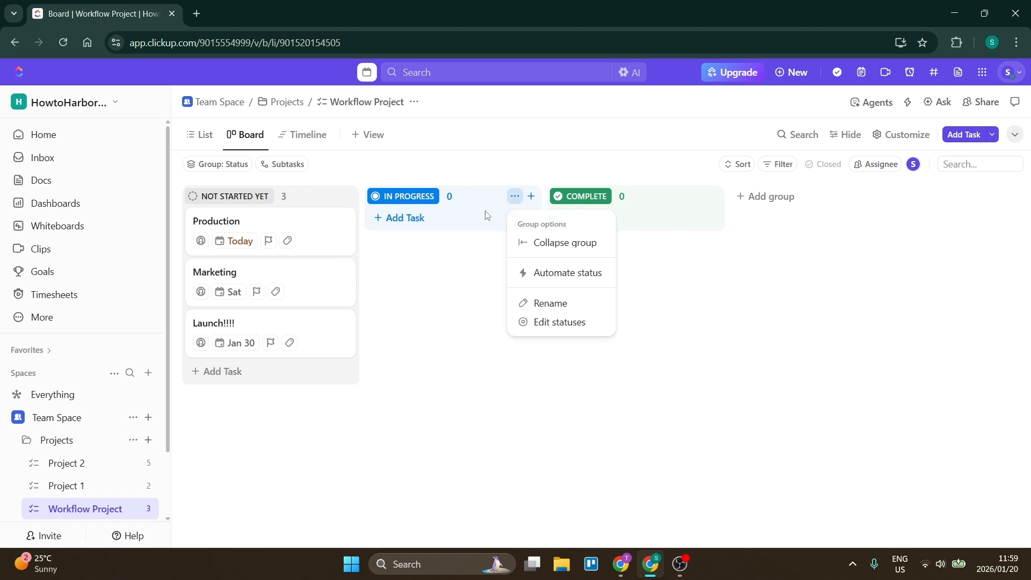
click(545, 304)
text(Started)
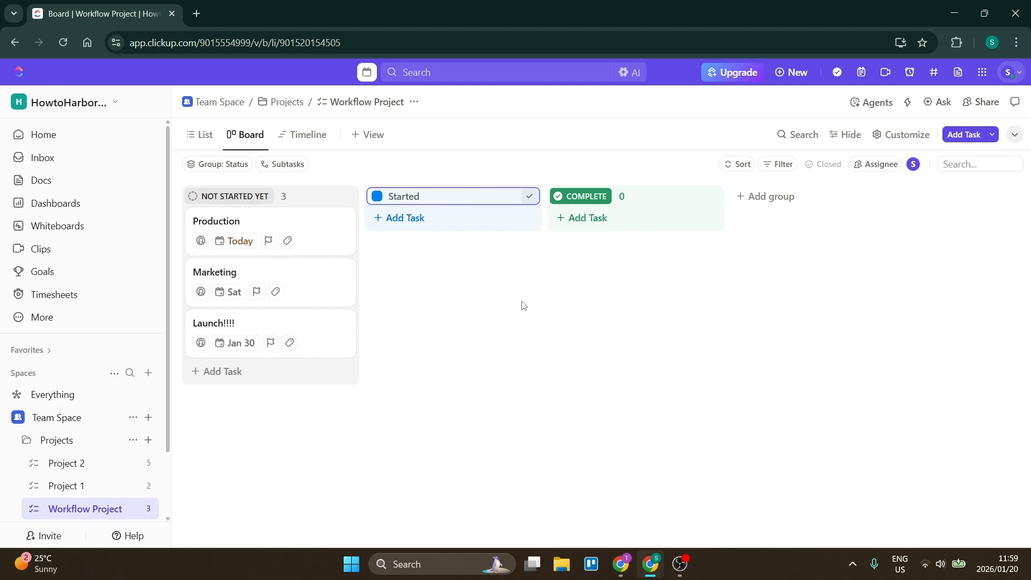
click(527, 197)
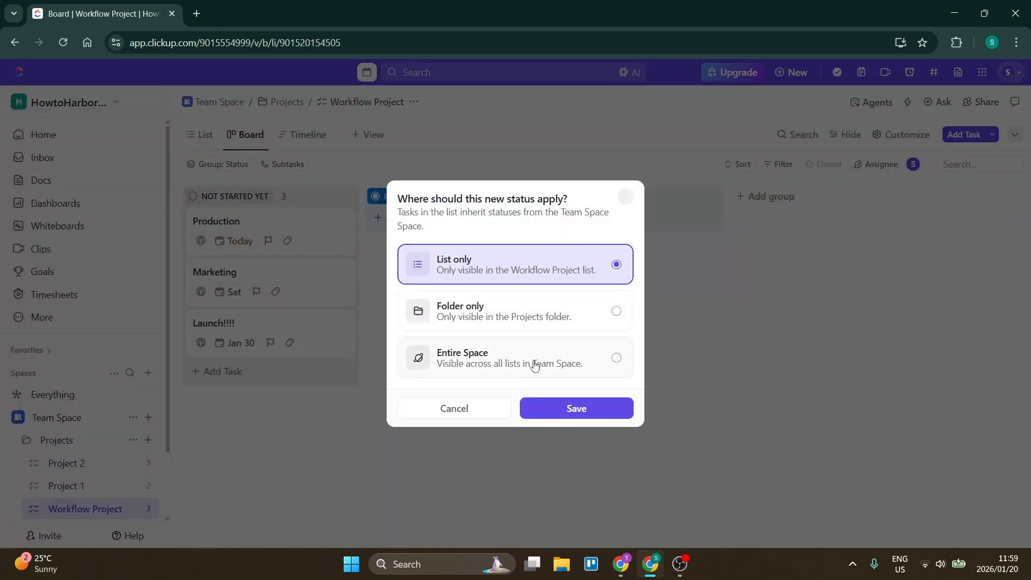
click(572, 364)
click(576, 409)
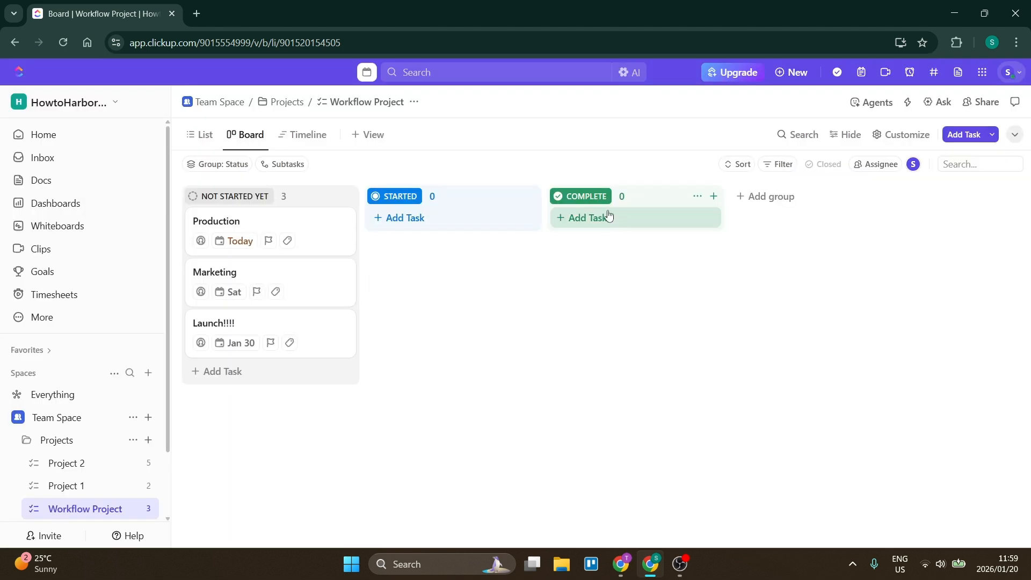
Rename the Complete status to "Delivered" and apply it to the entire Space.
click(698, 197)
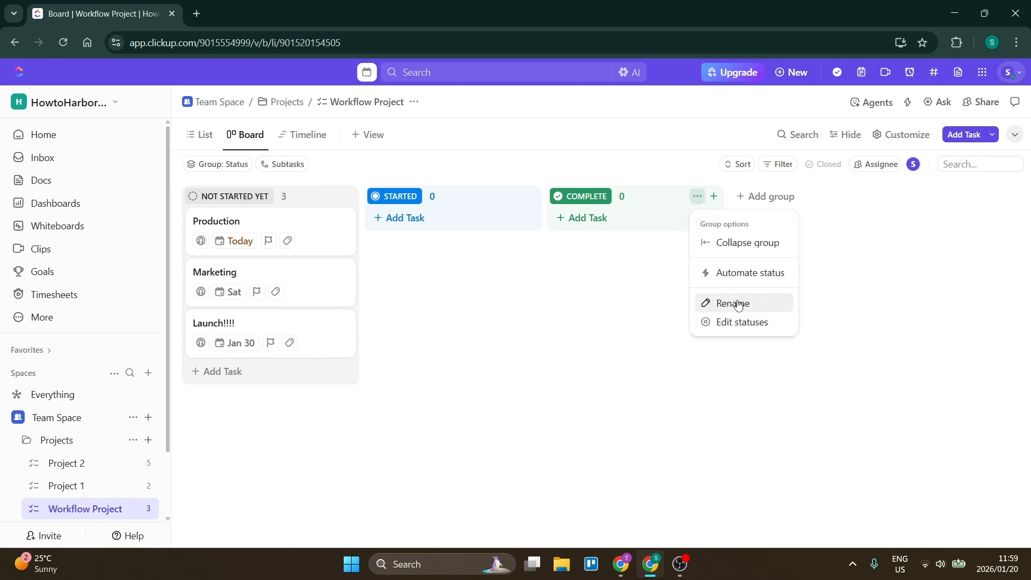
click(736, 300)
key(ctrl+a)
text(Delivered)
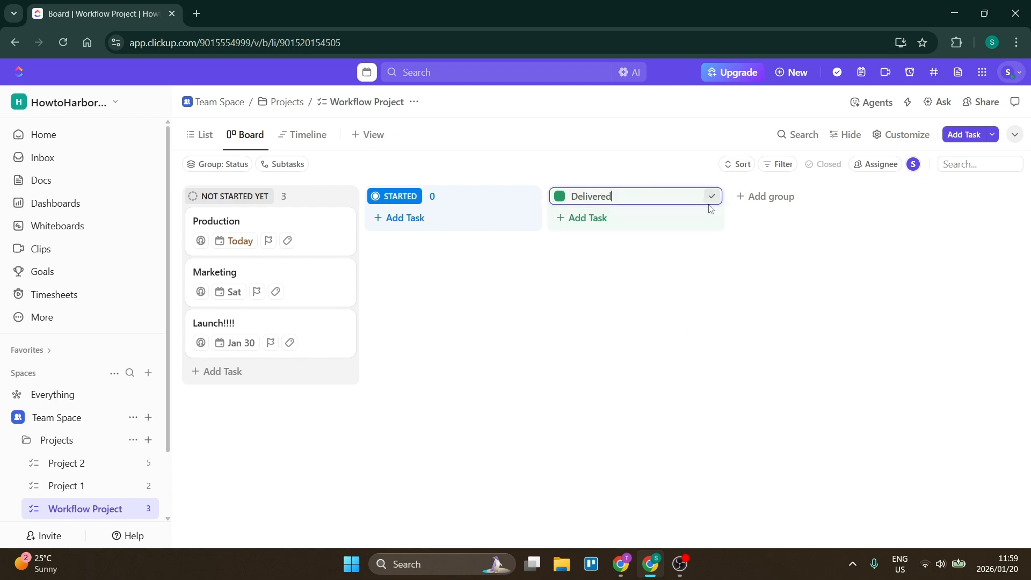
click(712, 196)
click(610, 365)
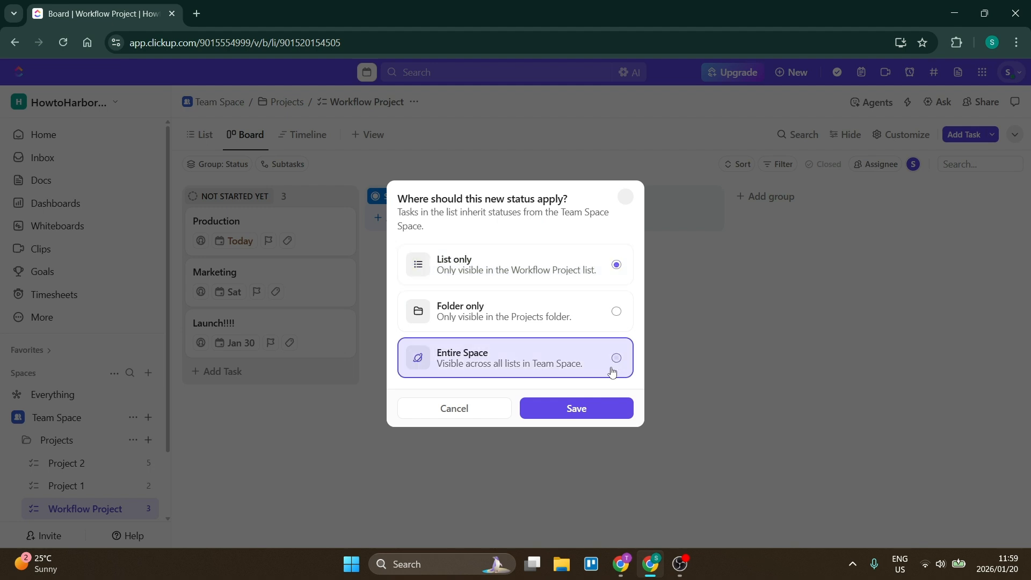
click(605, 415)
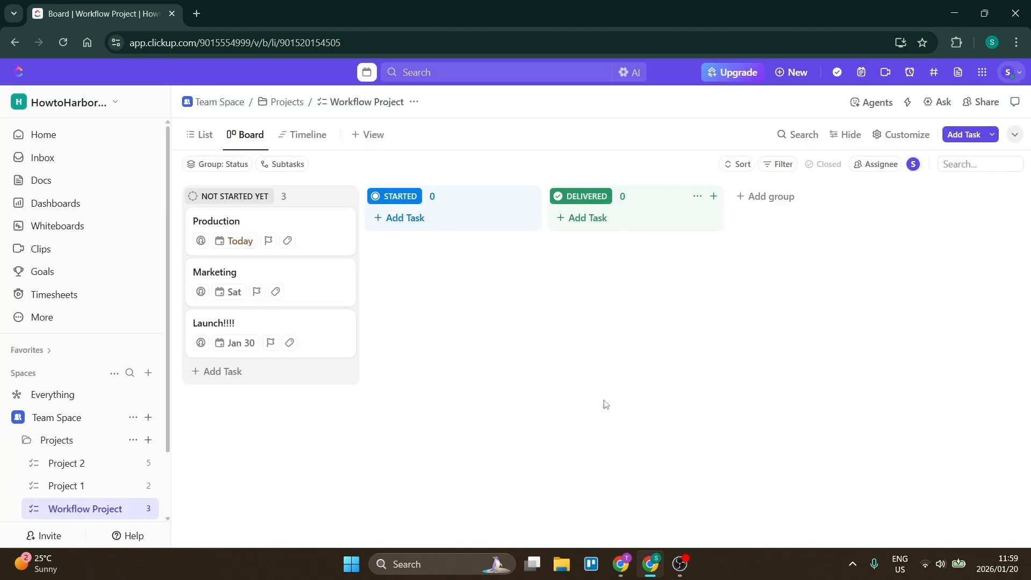
Add a new status group named "In Review" to the board and apply it to the entire Space.
click(760, 197)
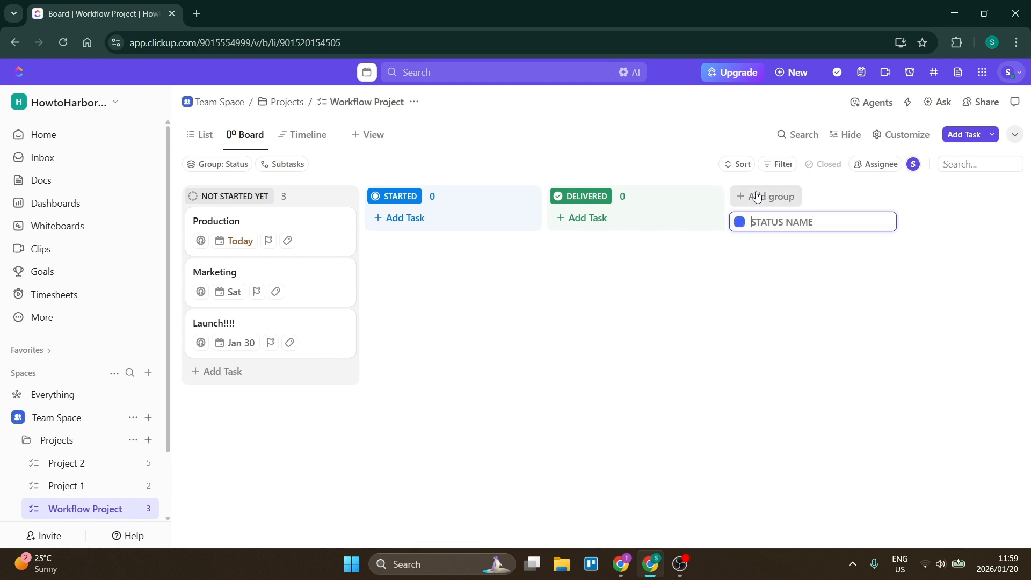
text(In Review)
click(886, 222)
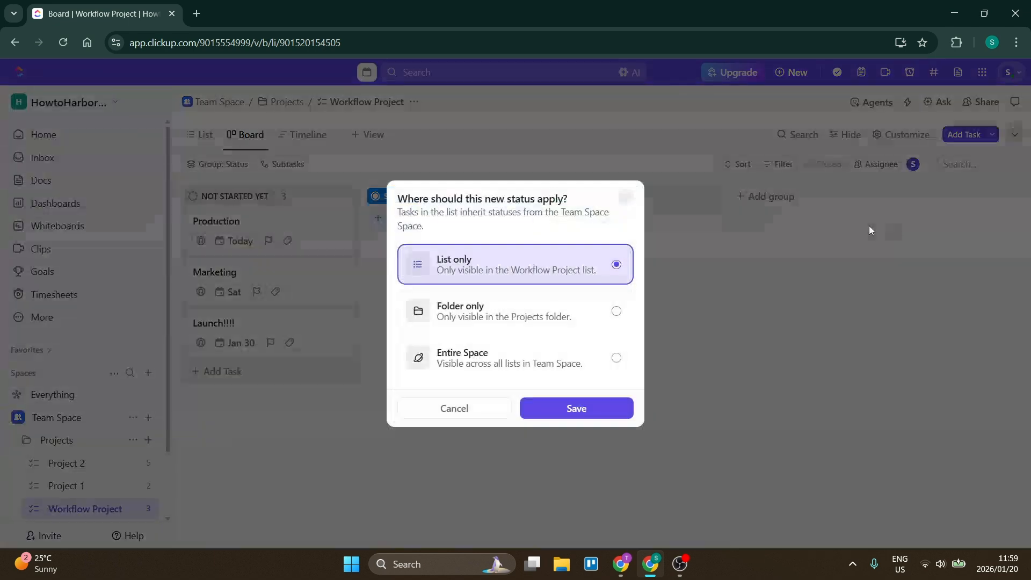
click(556, 362)
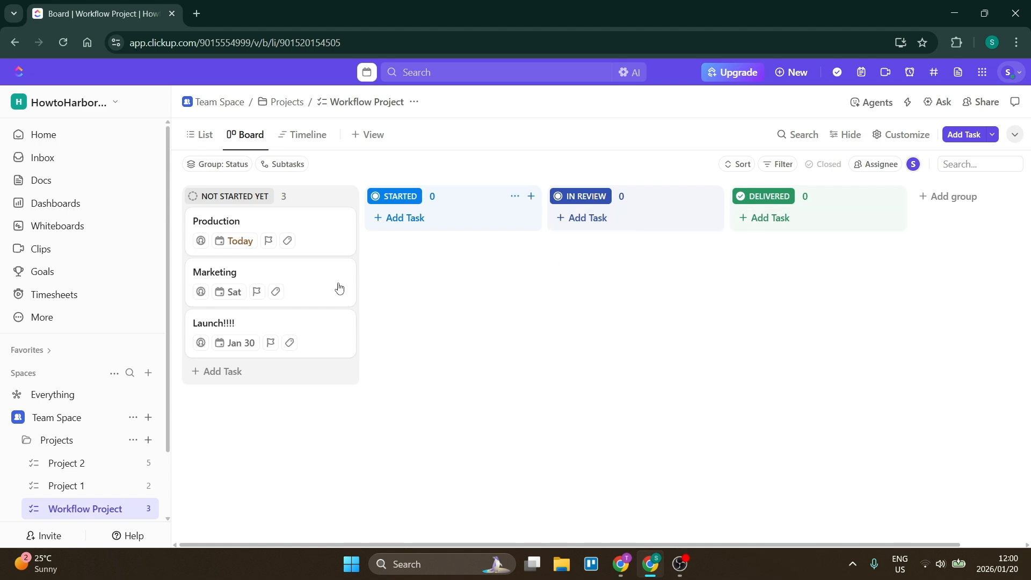
Move the Production task to the In Review column and the Marketing task to the Started column.
drag(260, 223, 604, 223)
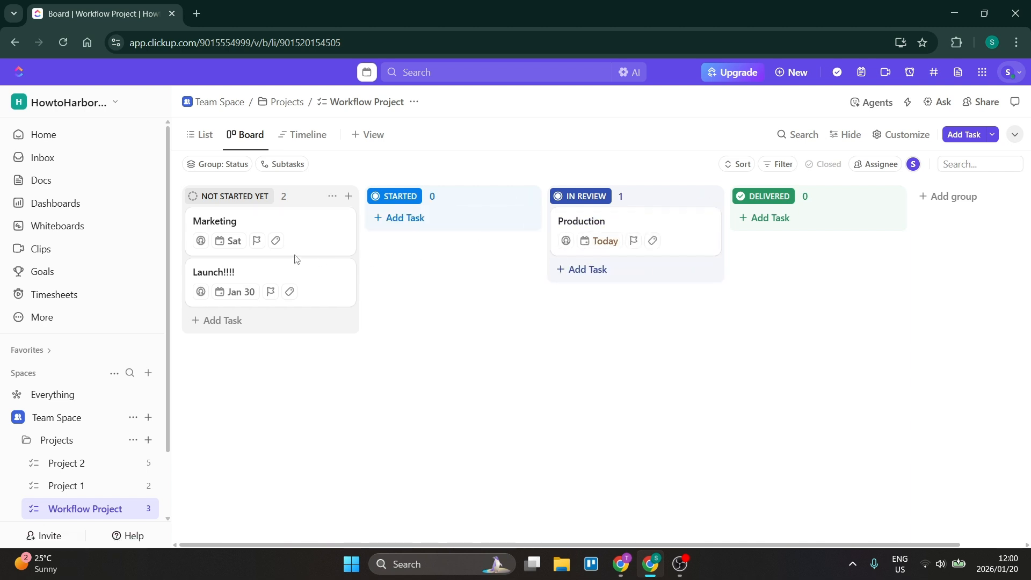
drag(253, 221, 395, 232)
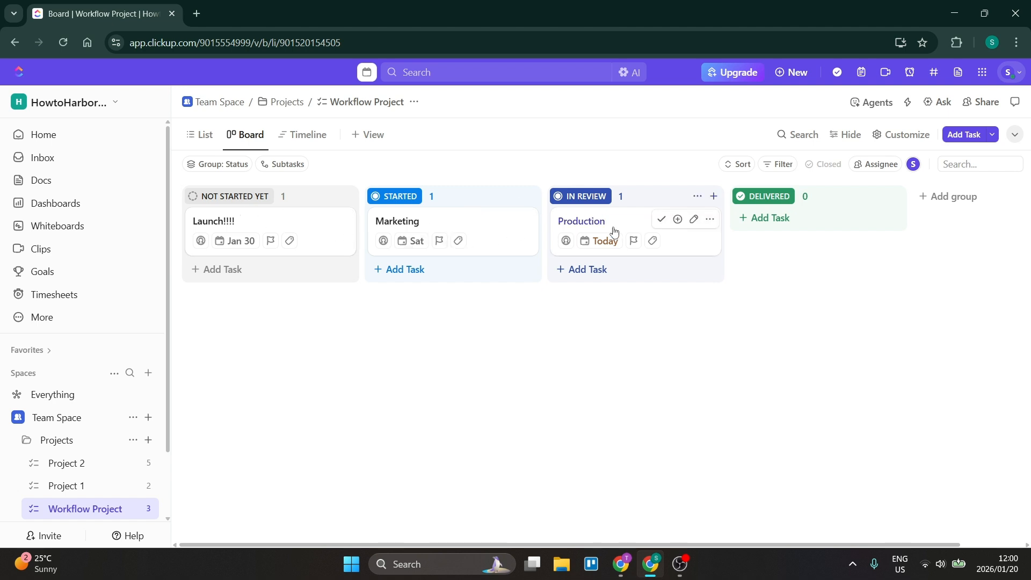
drag(610, 229, 719, 269)
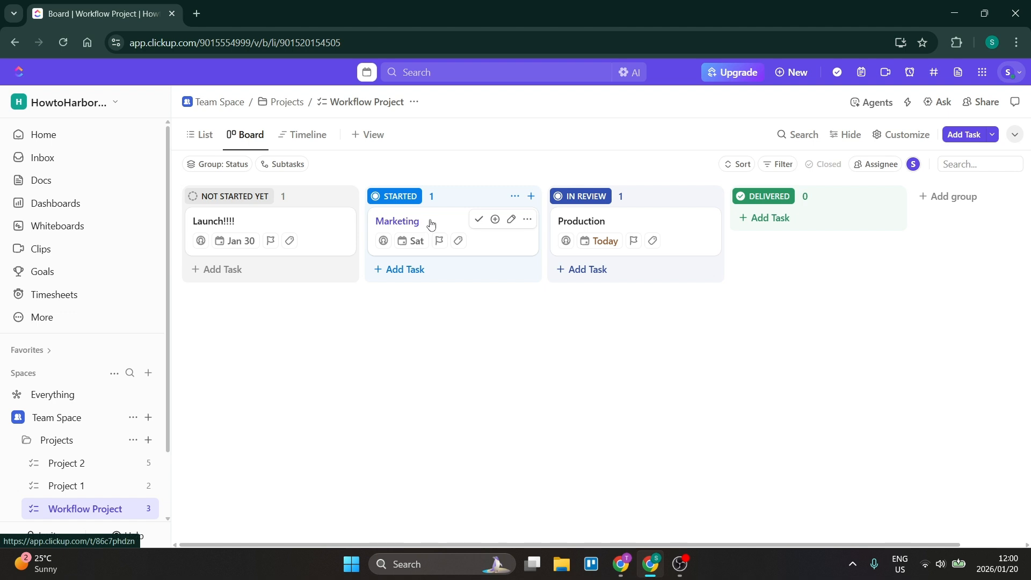
drag(428, 225, 473, 237)
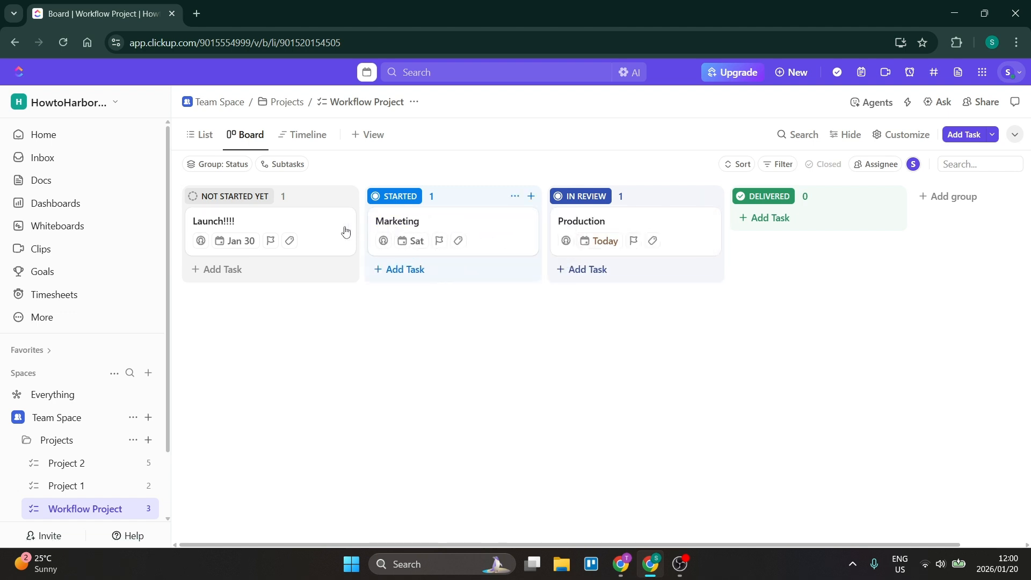